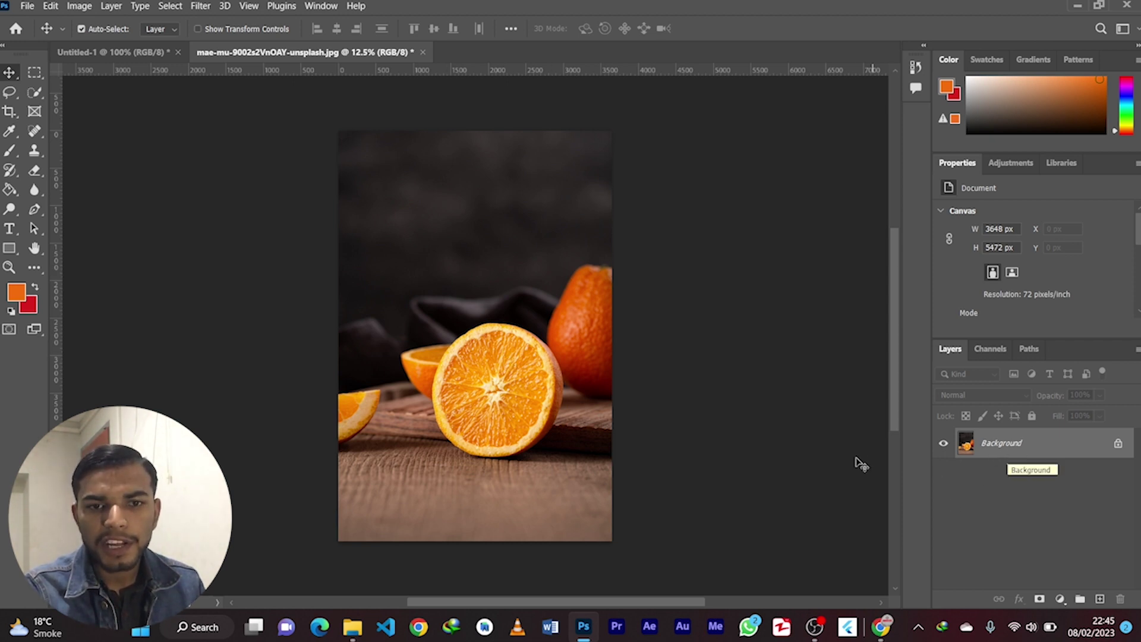
Convert the locked Background into an editable Layer 0 holding the orange photo
double_click(1017, 452)
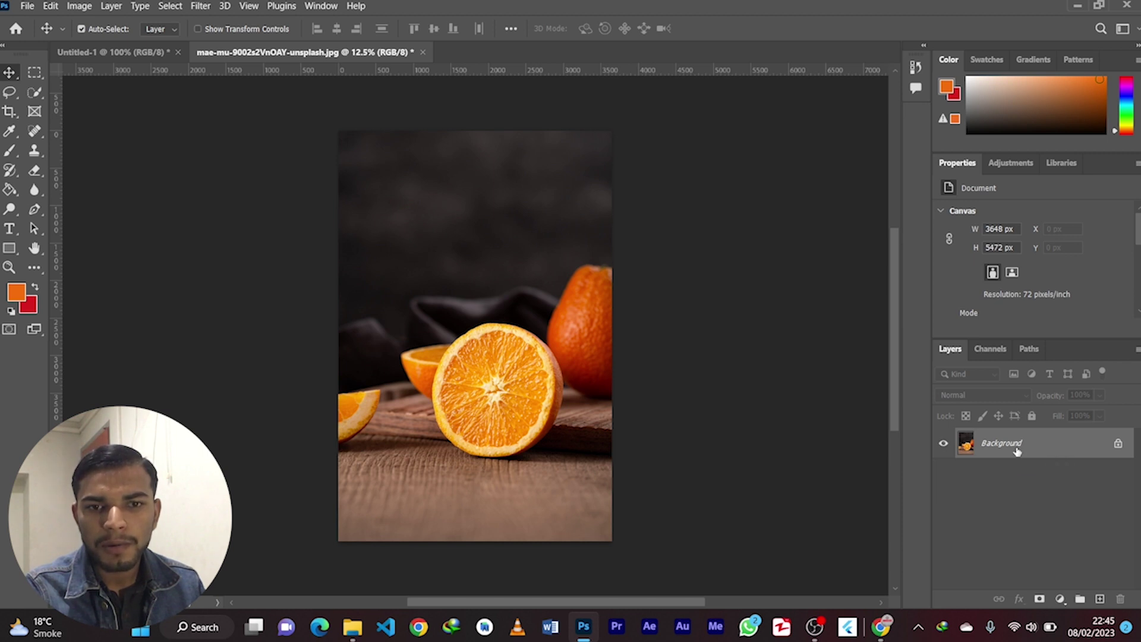
left_click(690, 177)
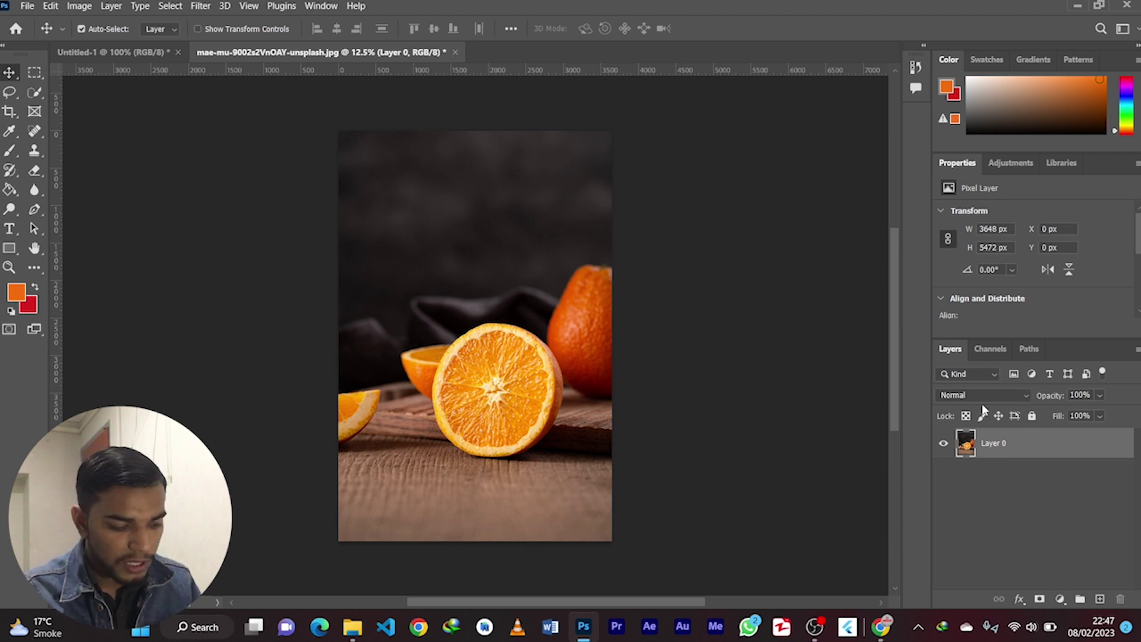
key("ctrl+z")
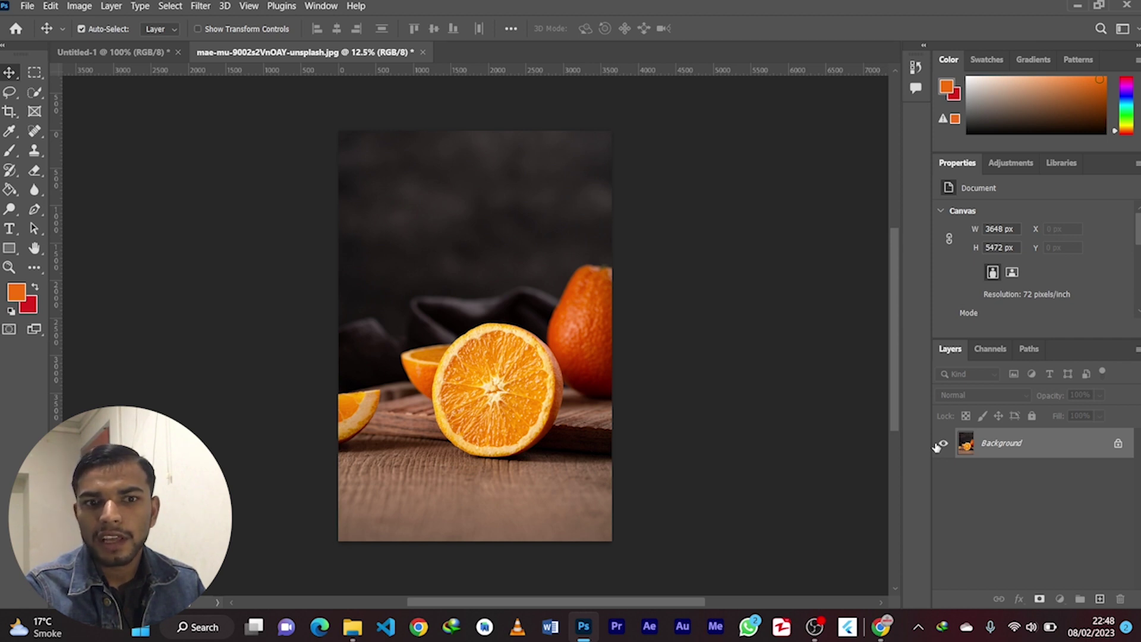
double_click(1005, 453)
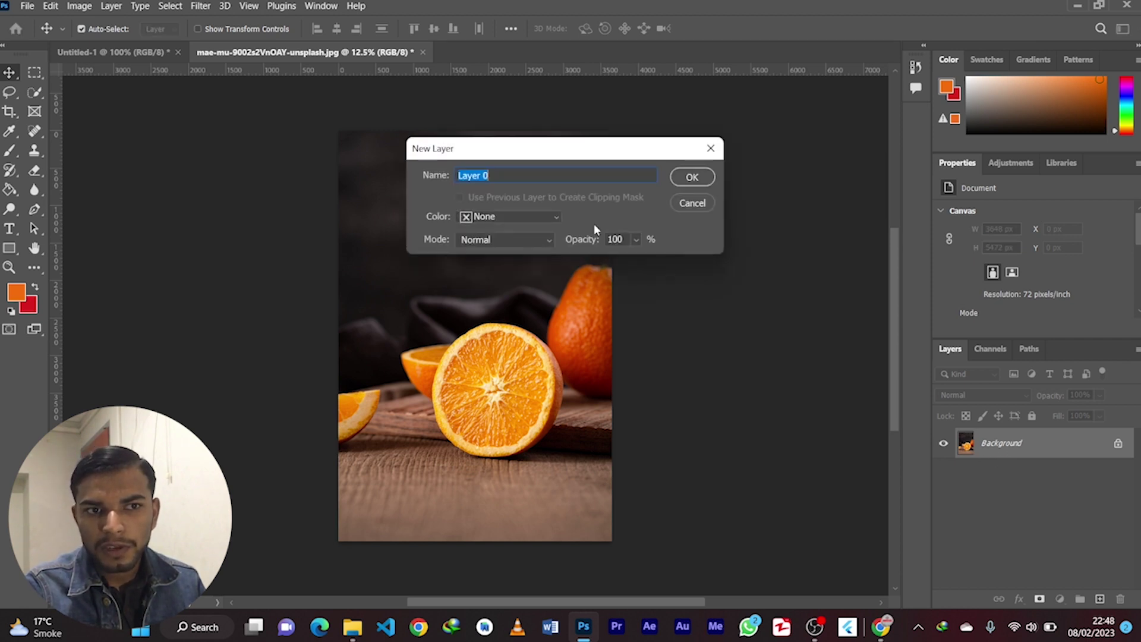
left_click(688, 176)
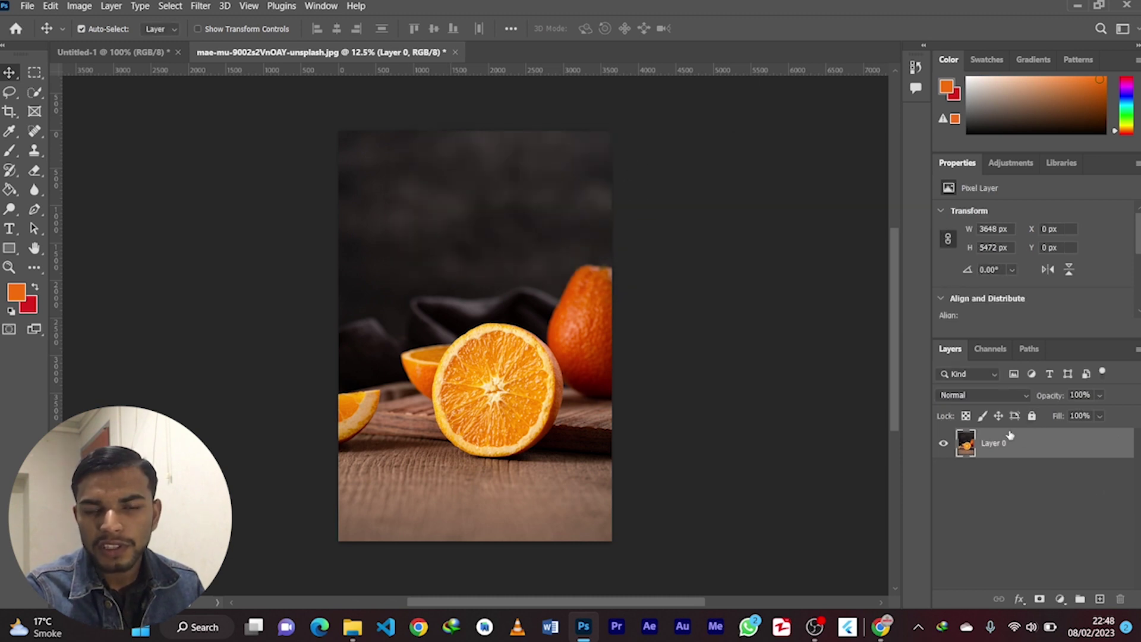
left_click(966, 416)
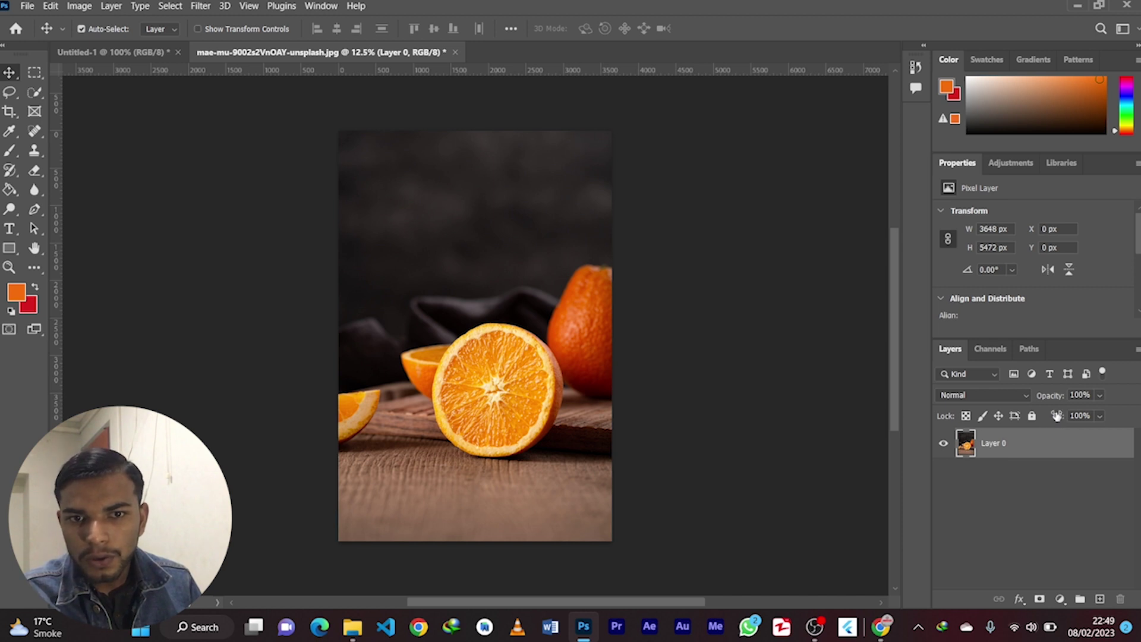
Add Layer 1 above the photo and fill it with bright blue 0b89f4
left_click(1100, 598)
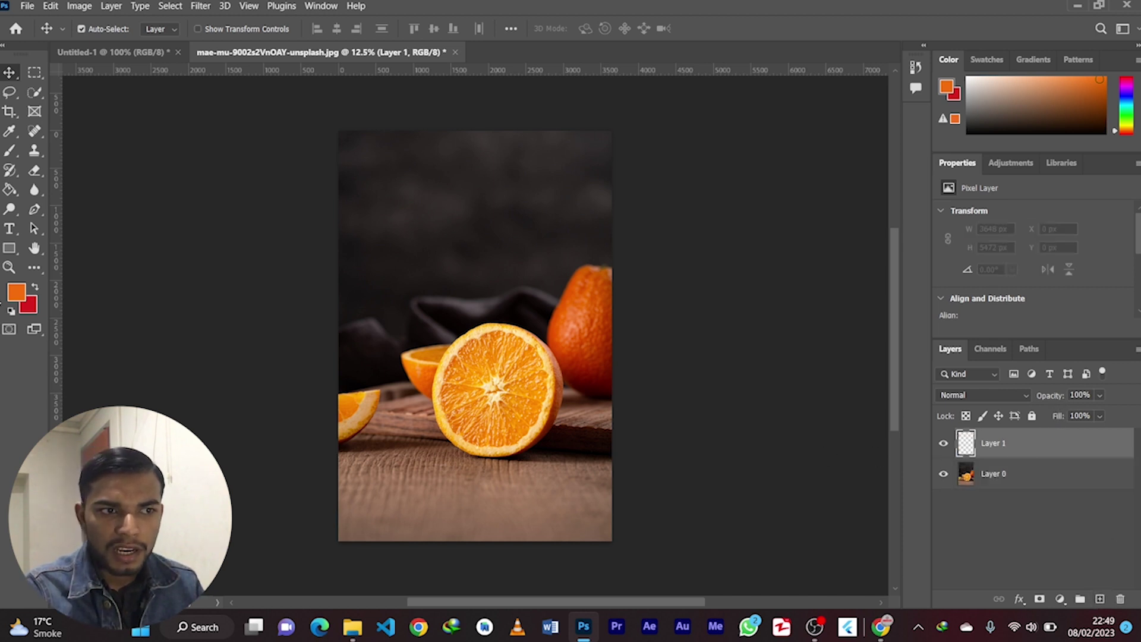
left_click(16, 292)
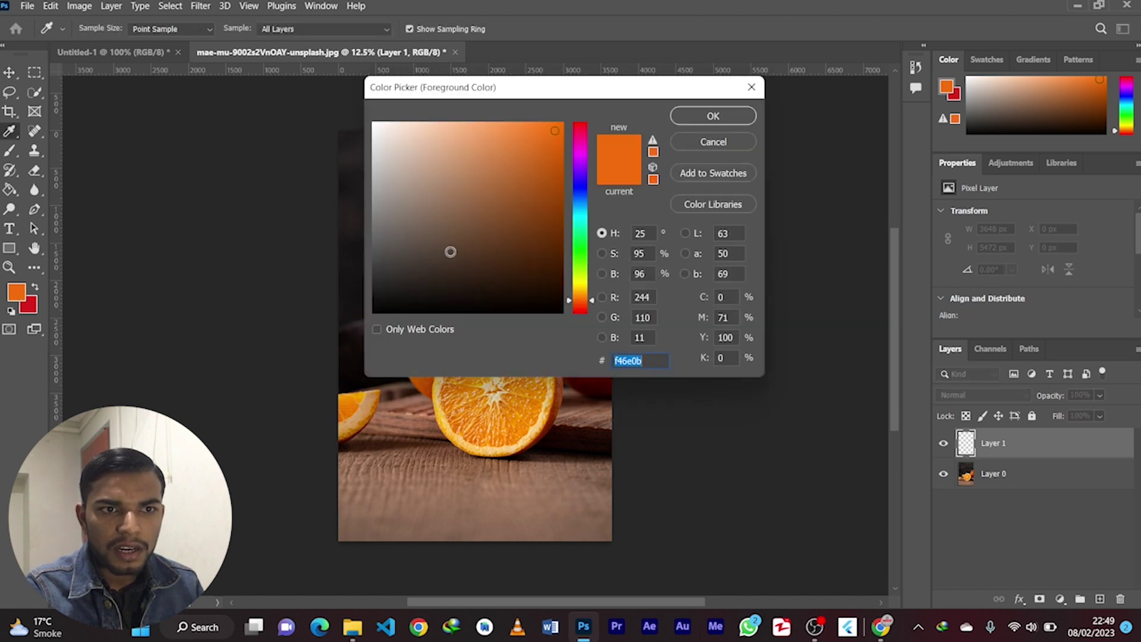
left_click_drag(582, 195, 582, 203)
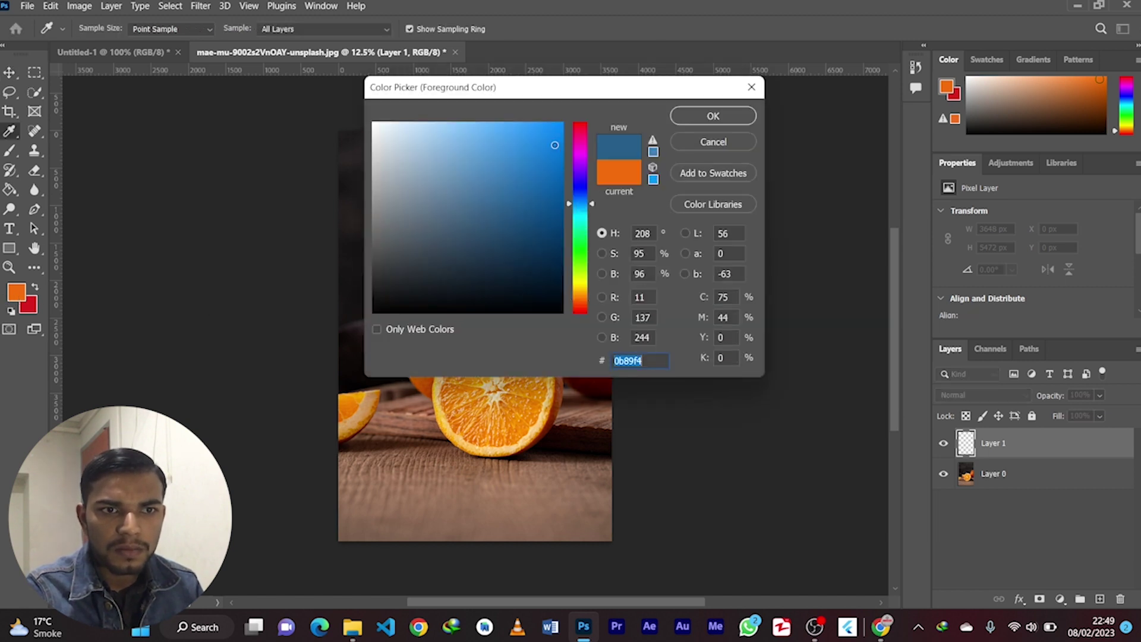
left_click(558, 143)
left_click(708, 118)
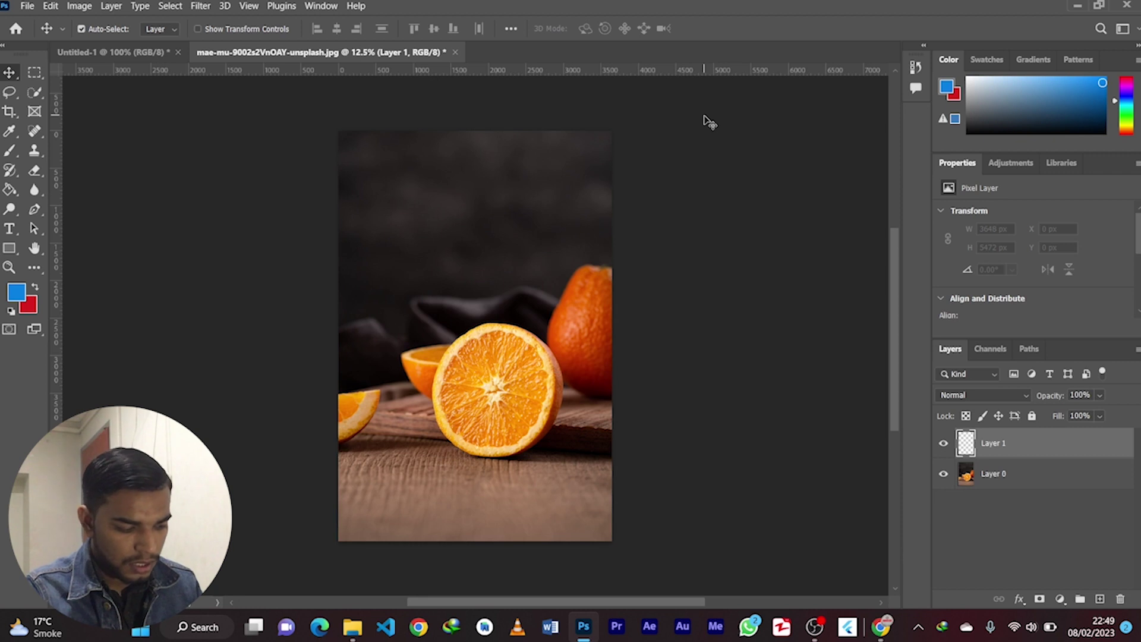
key("alt+BackSpace")
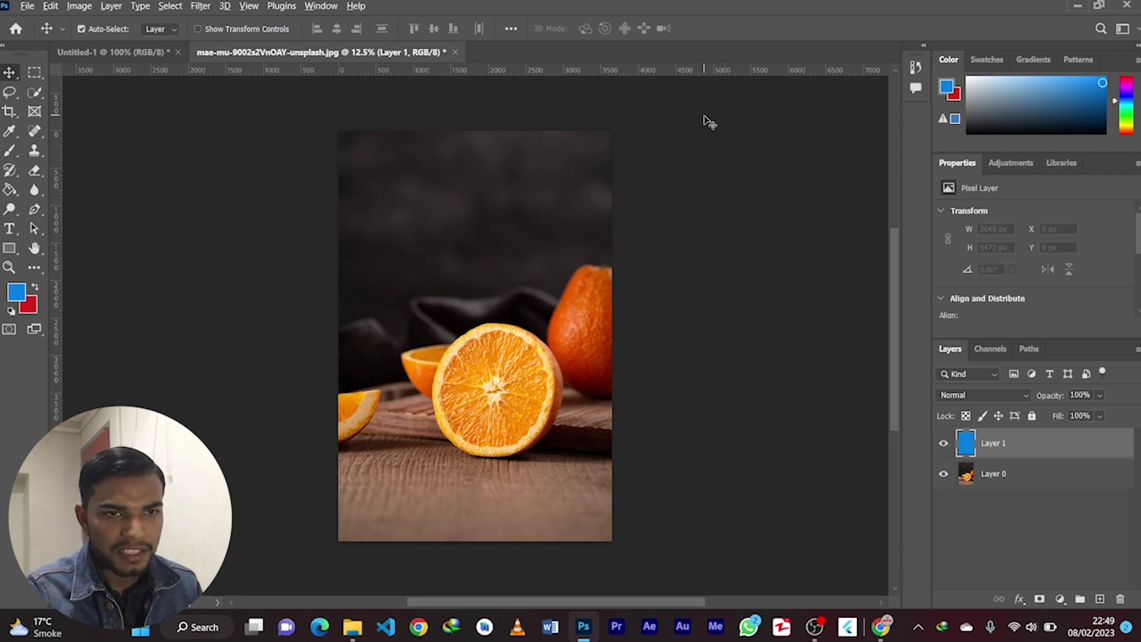
left_click(1100, 395)
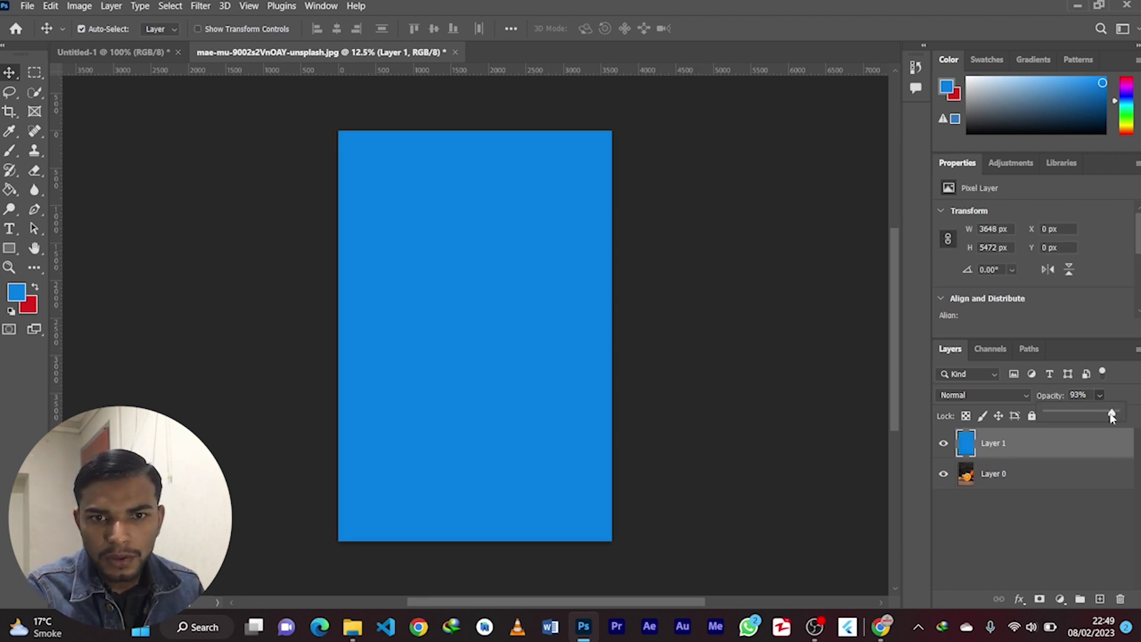
left_click_drag(1115, 416, 1091, 416)
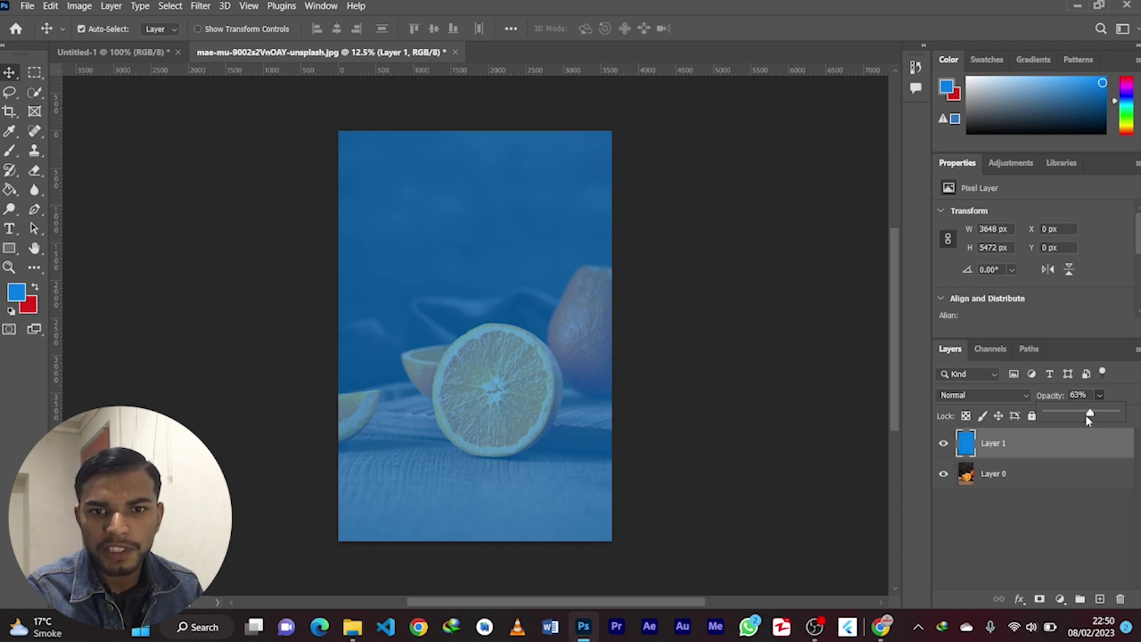
left_click_drag(1090, 416, 1116, 413)
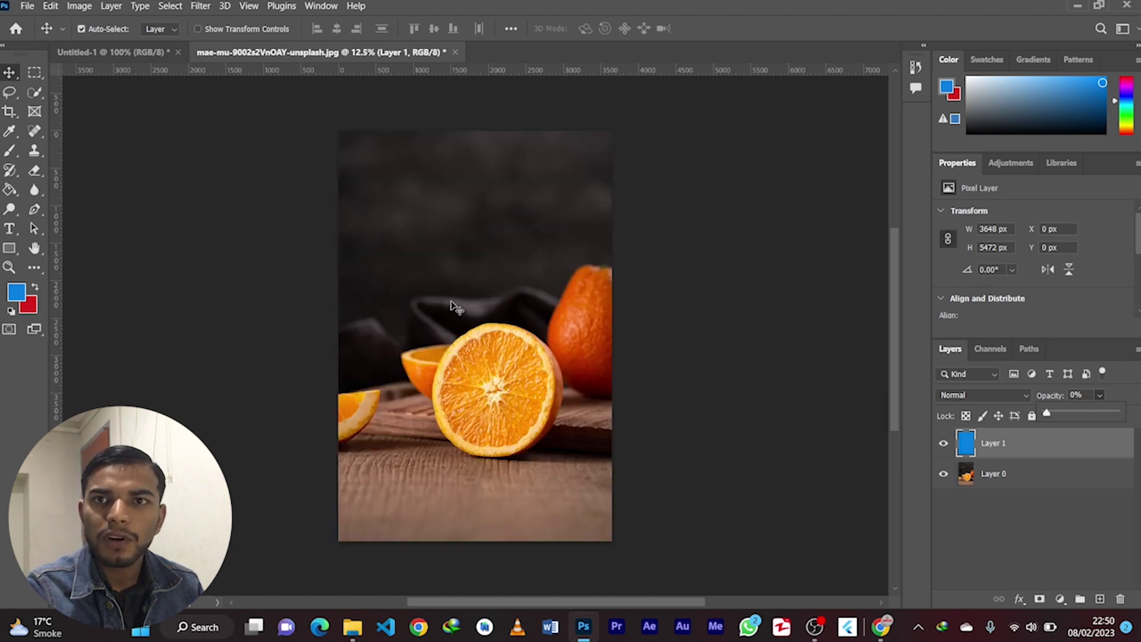
left_click_drag(1047, 413, 1120, 413)
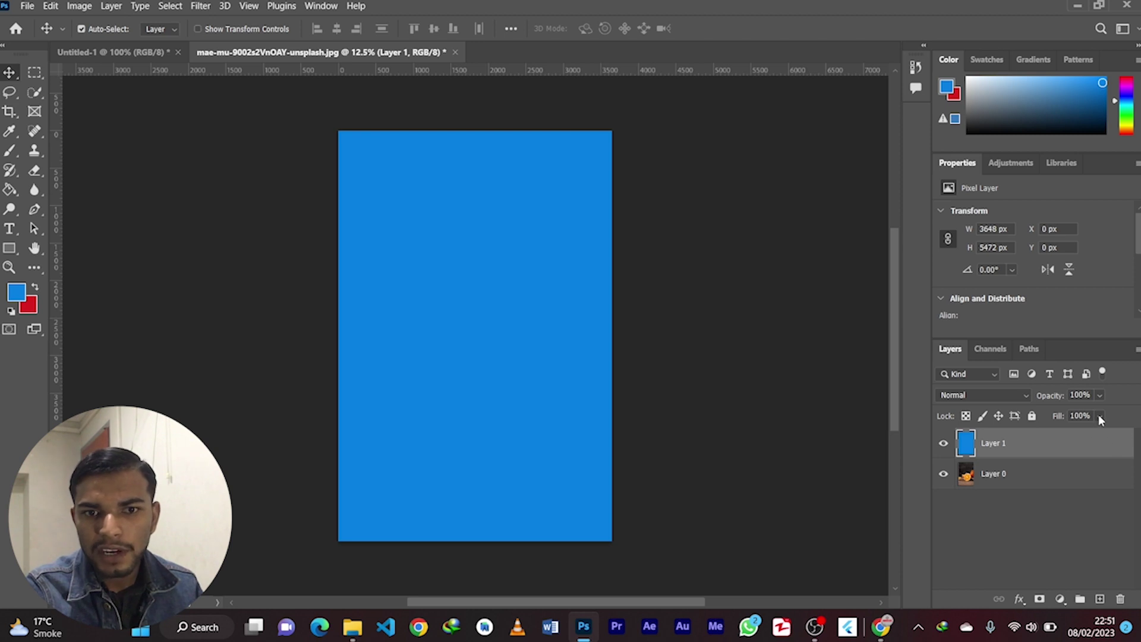
Lower Layer 1's fill to 68%, leaving opacity at 100%
left_click(1098, 415)
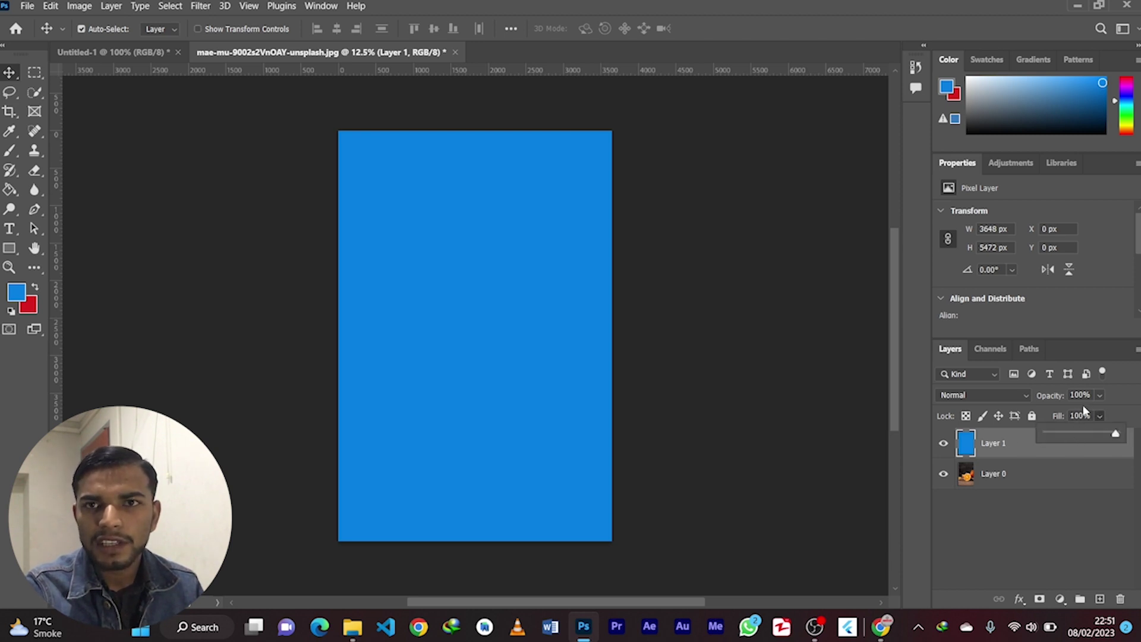
left_click_drag(1116, 433, 1093, 433)
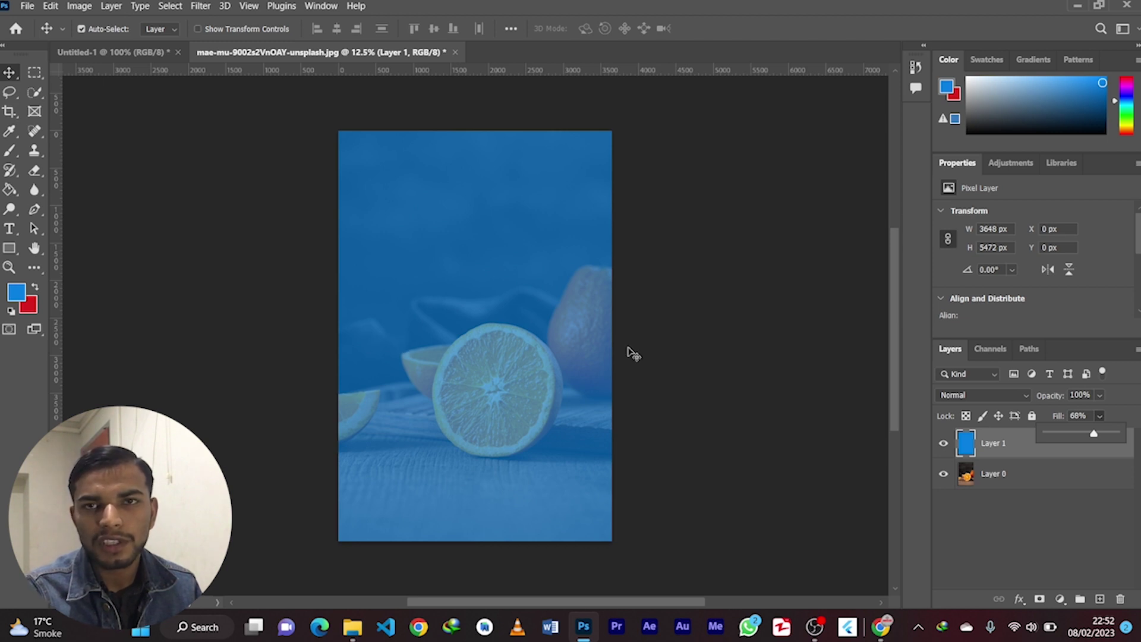
left_click(1069, 423)
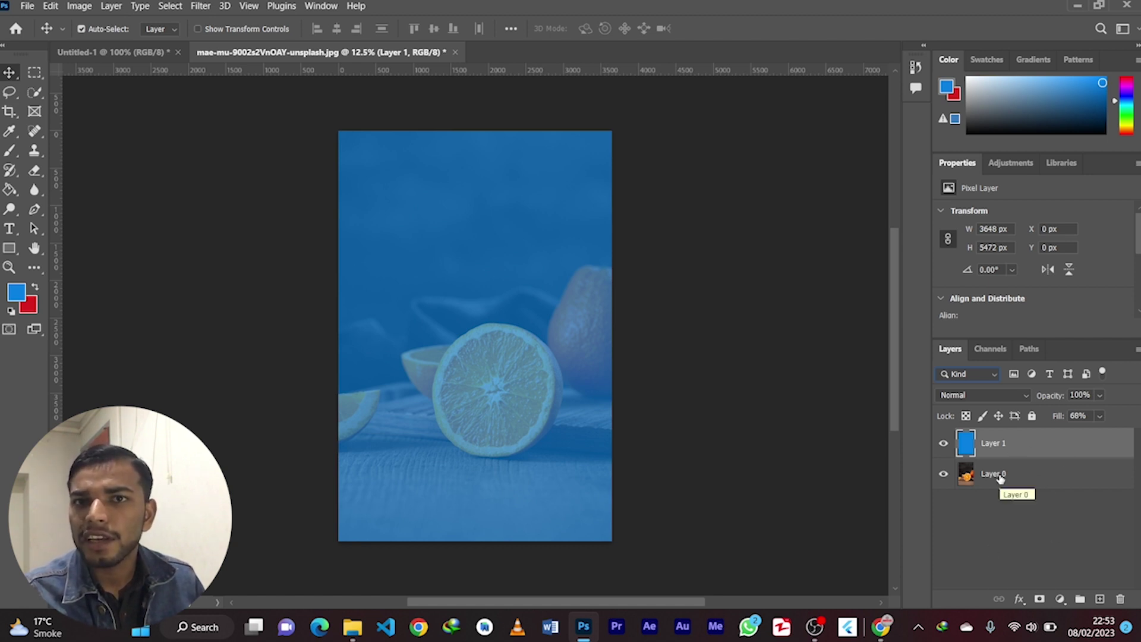
Try the Kind layer filter, then filter by Name searching 'layer 1'
left_click(979, 377)
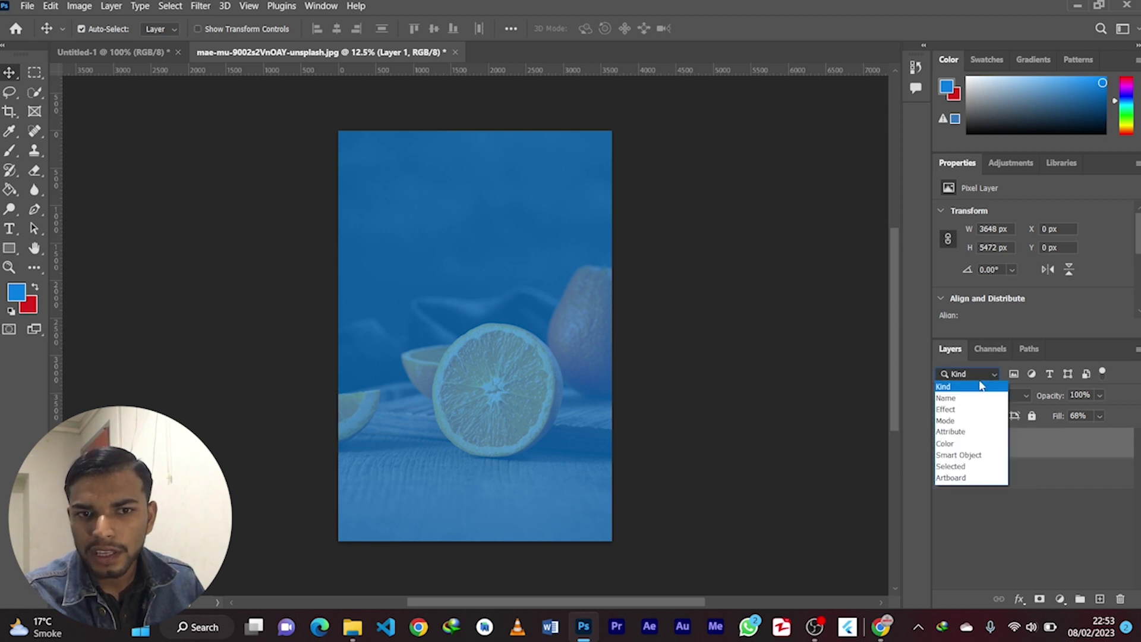
left_click(951, 387)
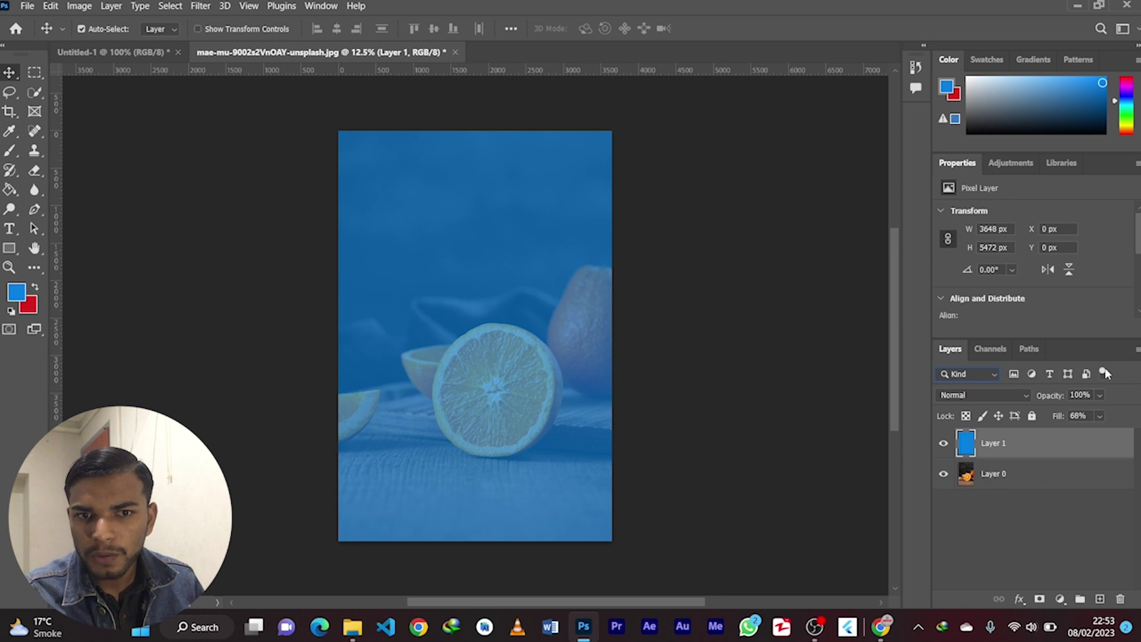
left_click(995, 374)
left_click(964, 395)
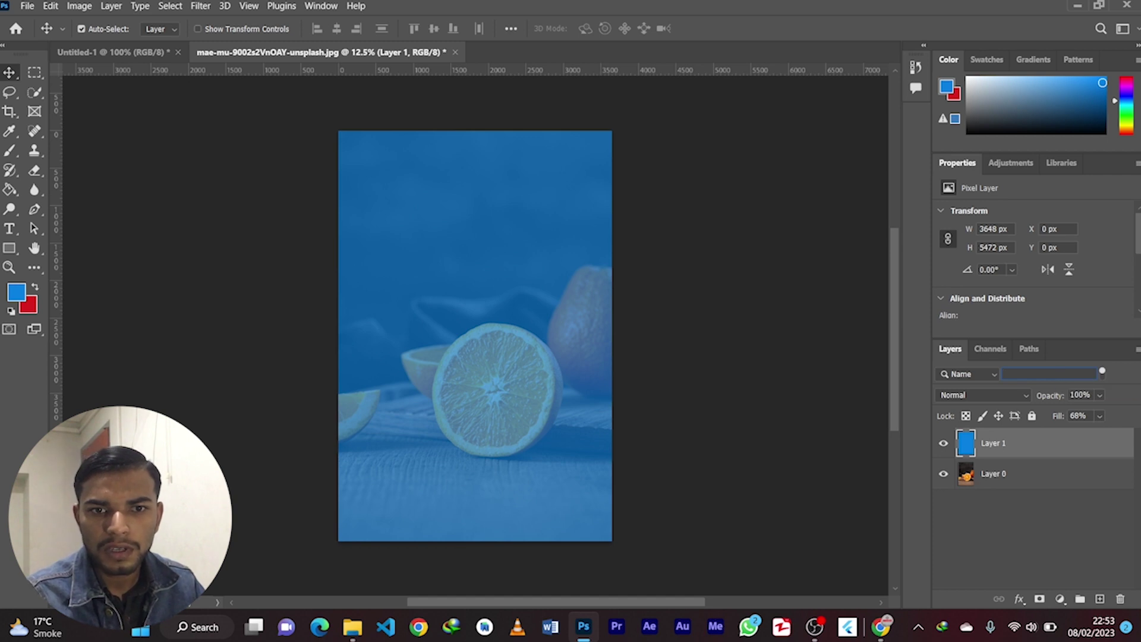
type("layer")
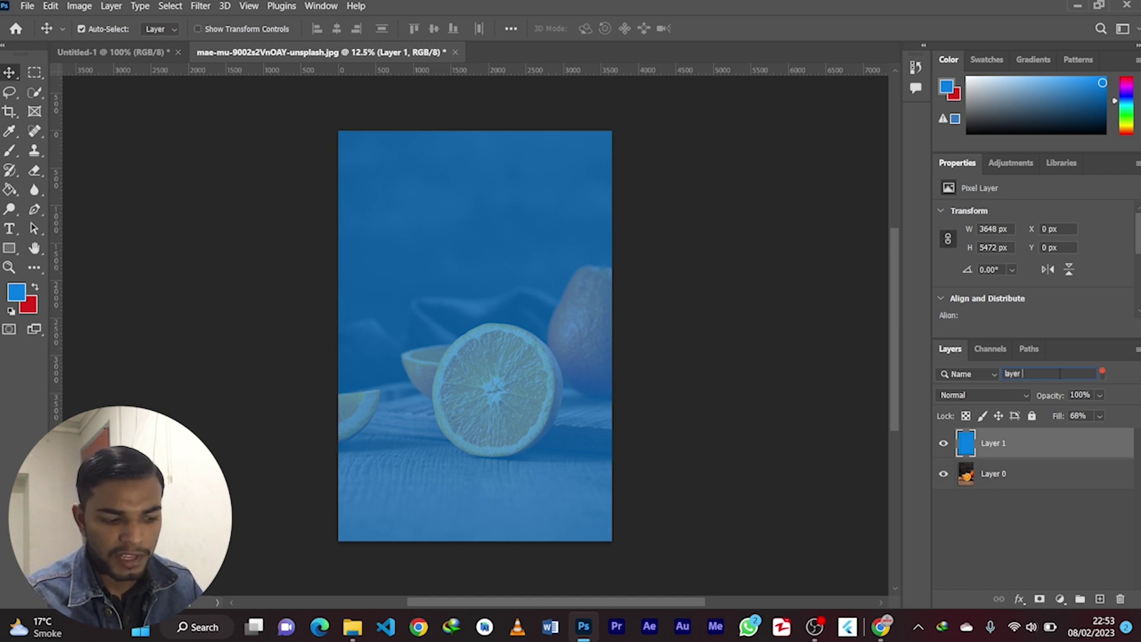
type("1")
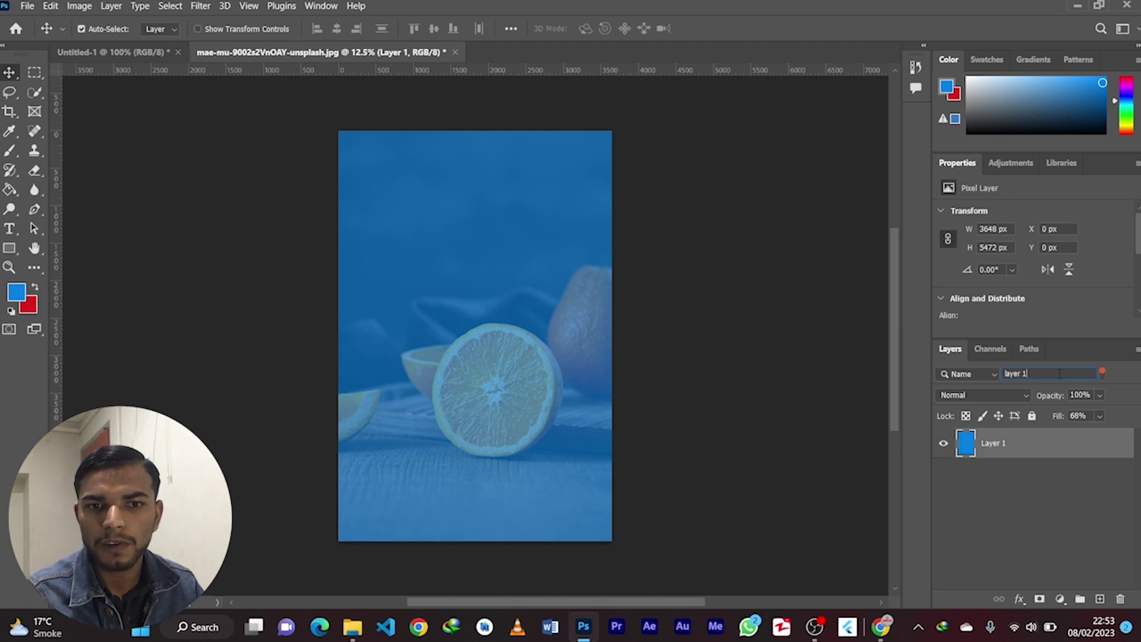
Switch the layer filter to Color with the colour label left on None
left_click(978, 374)
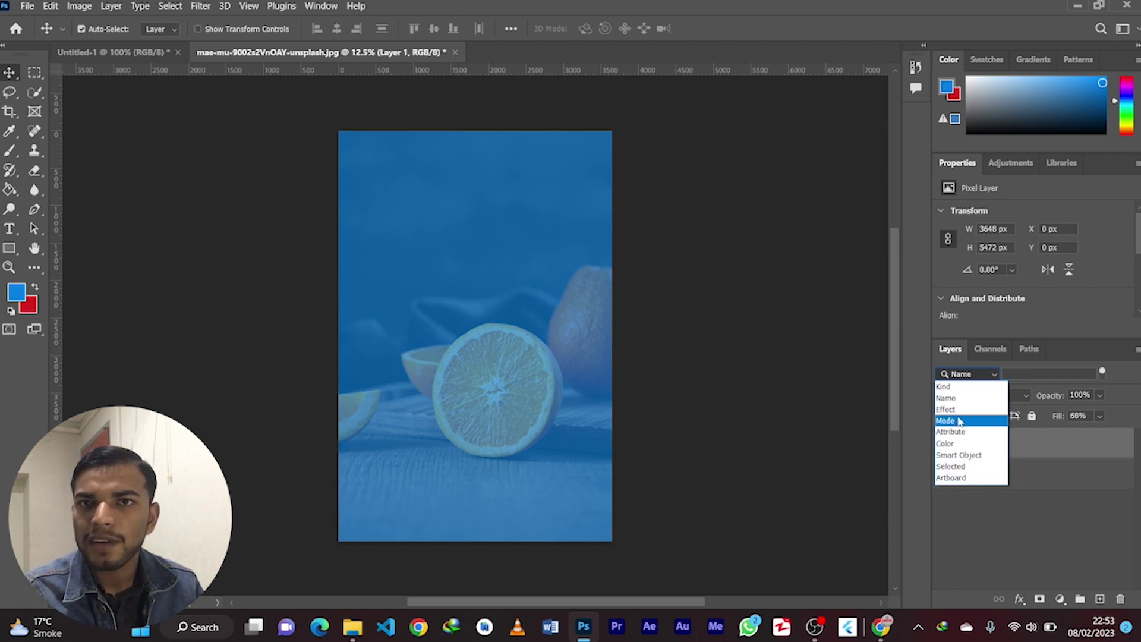
left_click(985, 375)
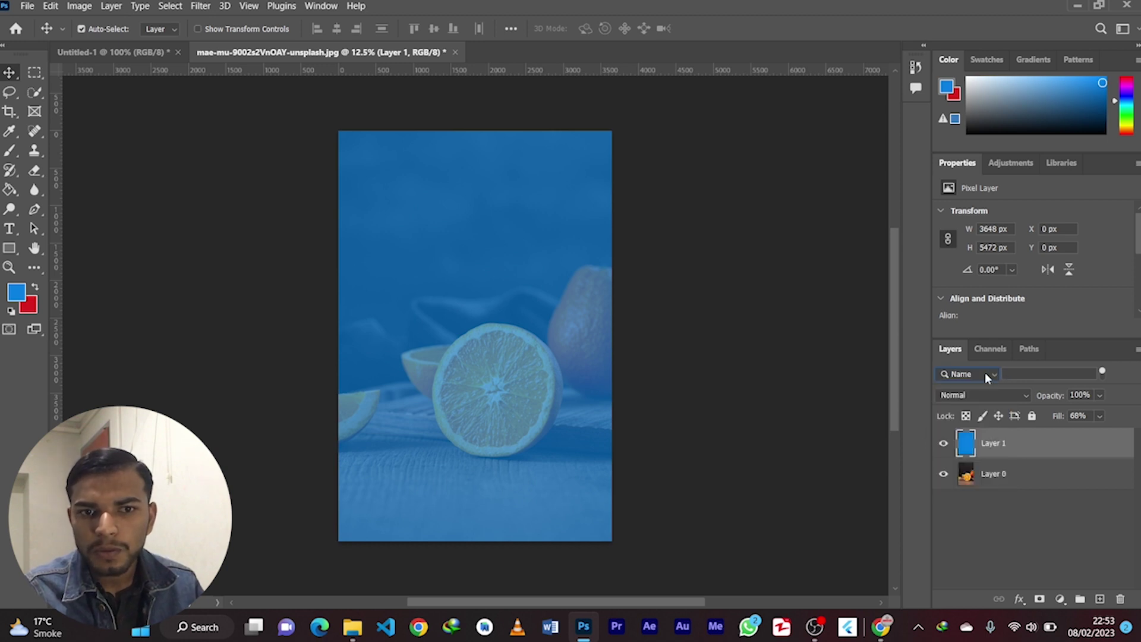
left_click(986, 376)
left_click(983, 377)
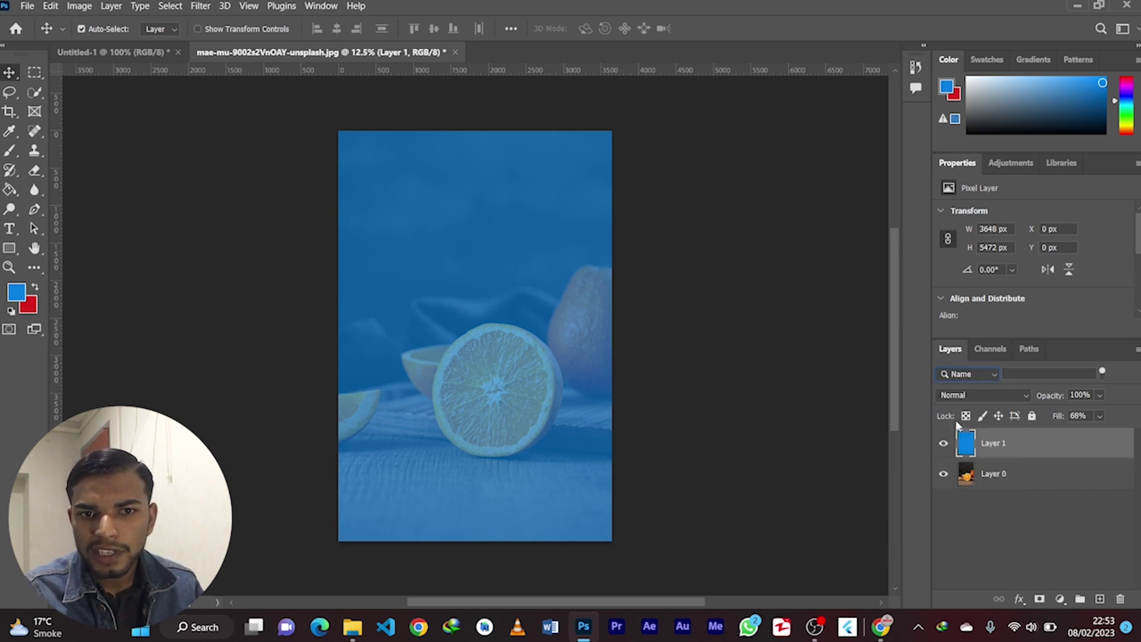
left_click(983, 373)
left_click(957, 461)
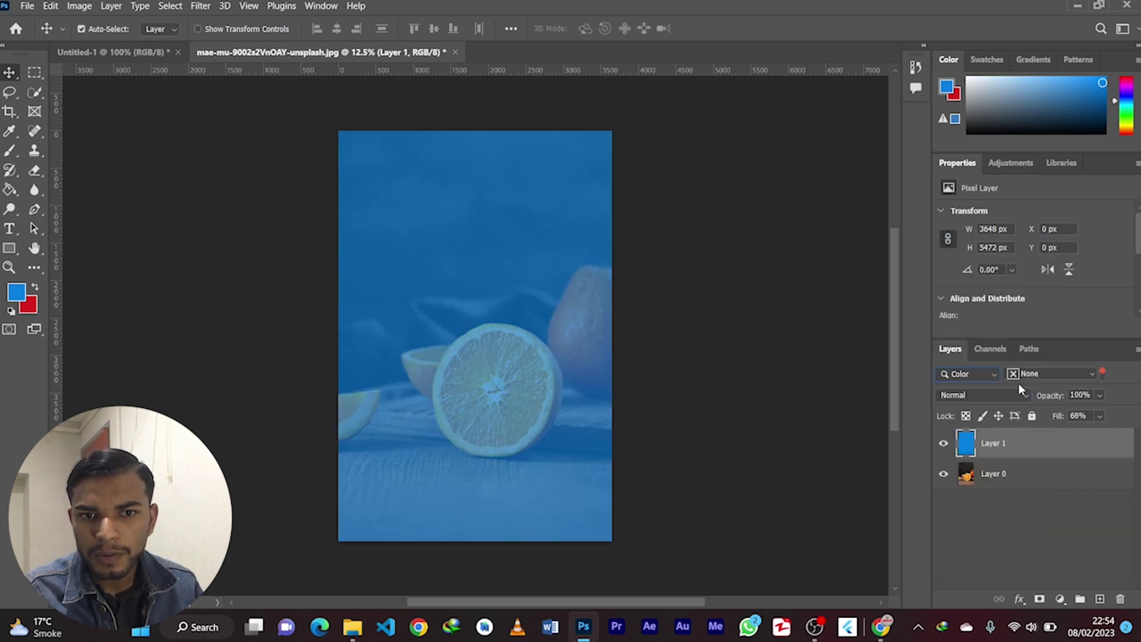
left_click(1085, 376)
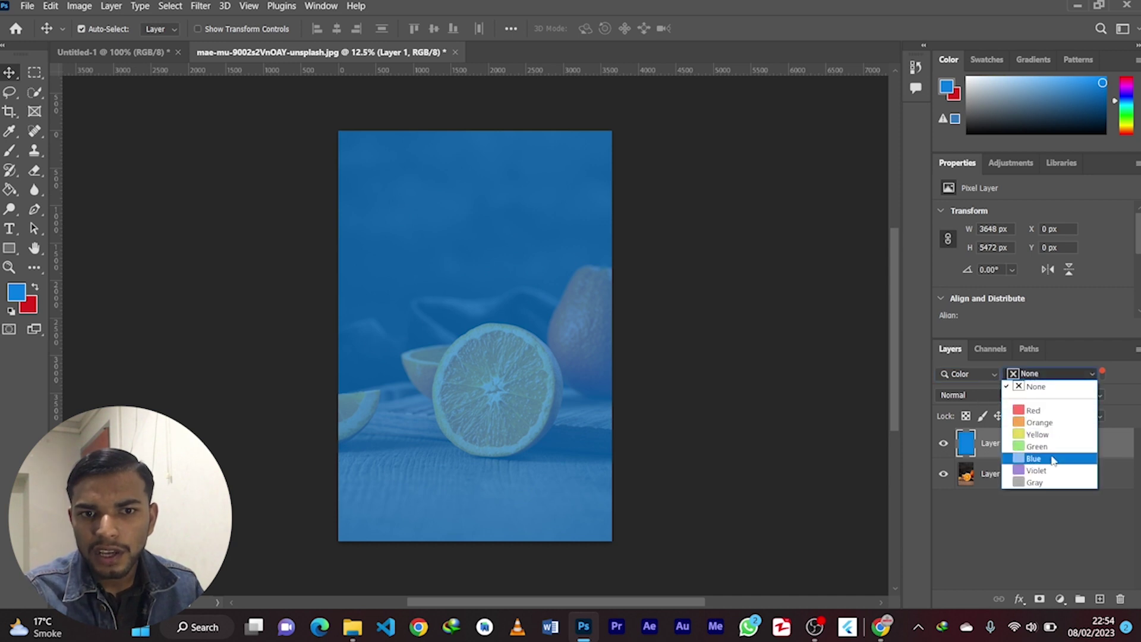
left_click(924, 400)
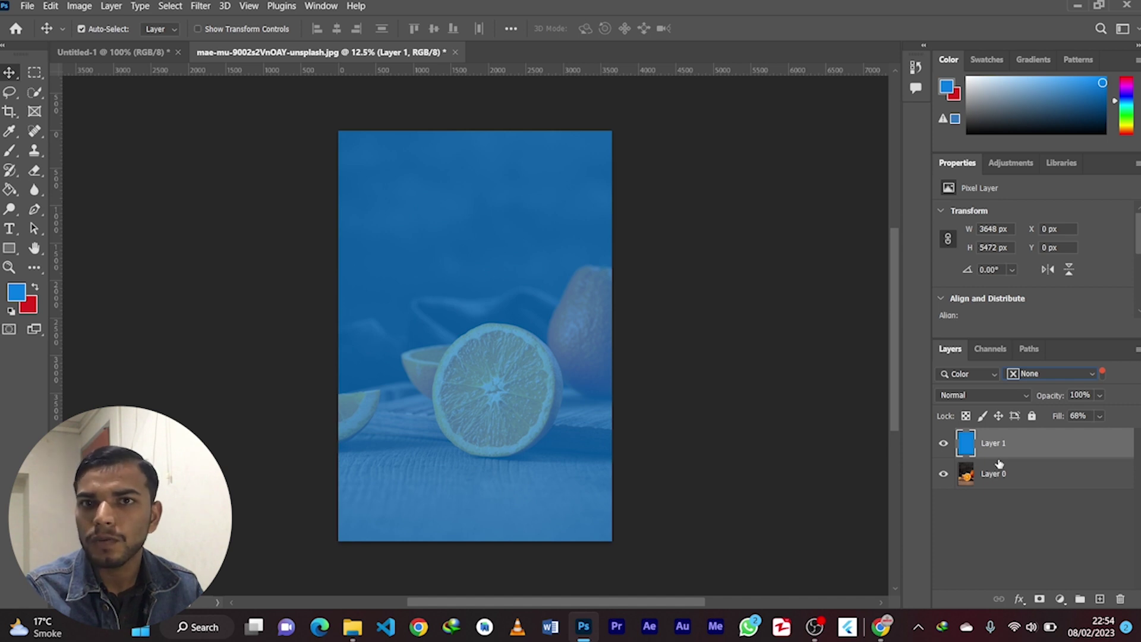
Raise Layer 1's fill back to 100% and bring up the blend mode list
left_click(1098, 417)
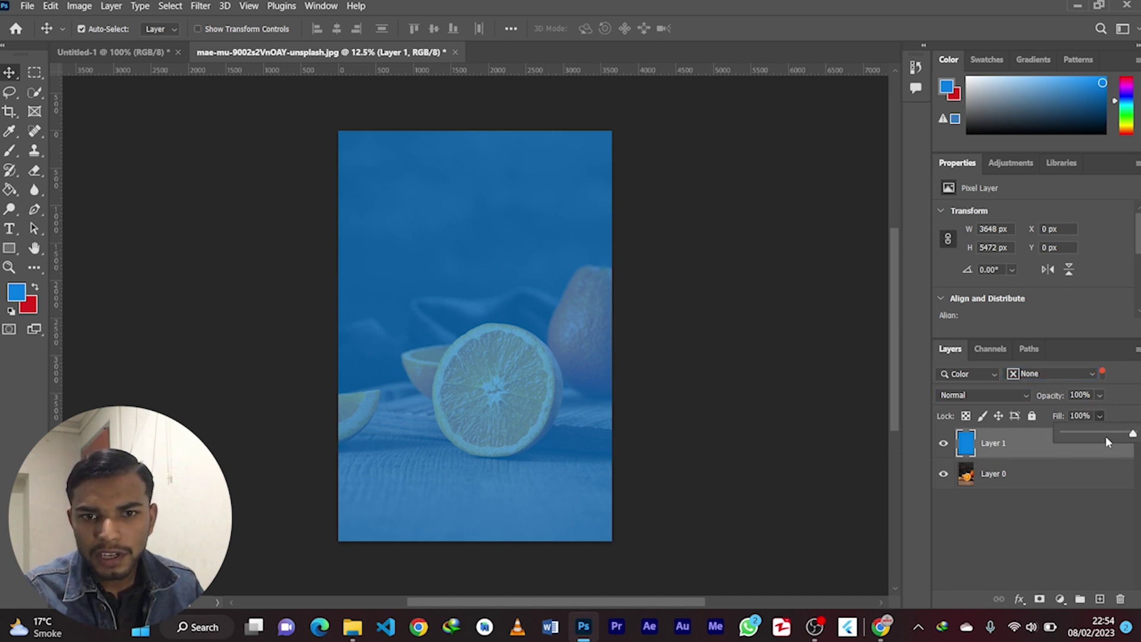
left_click_drag(1110, 433, 1133, 434)
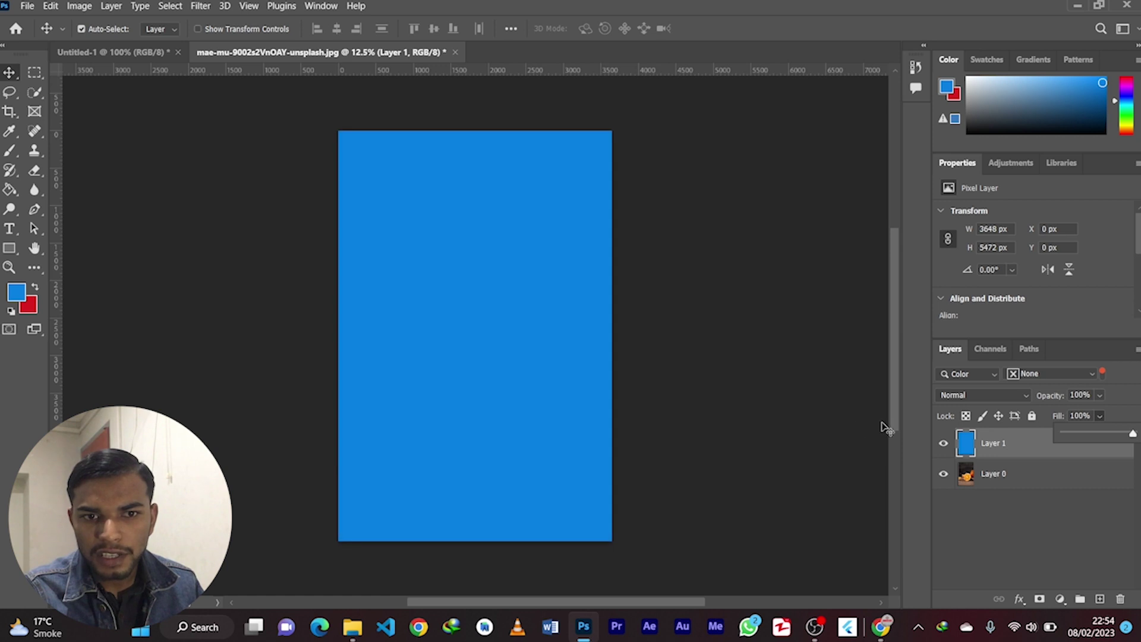
left_click(984, 398)
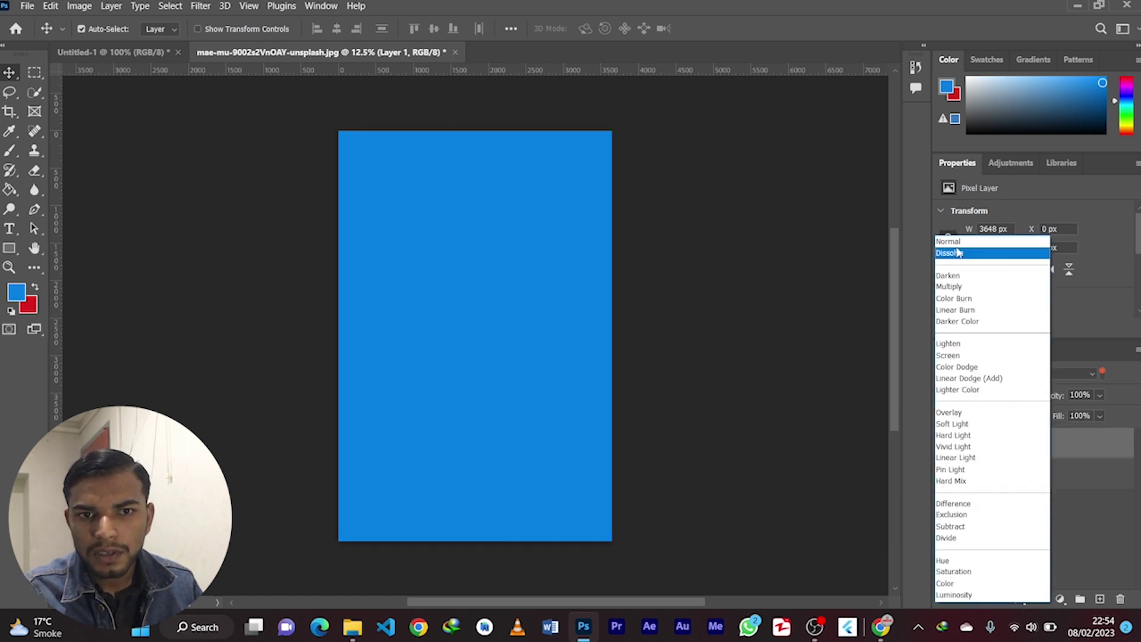
left_click(951, 243)
left_click(951, 397)
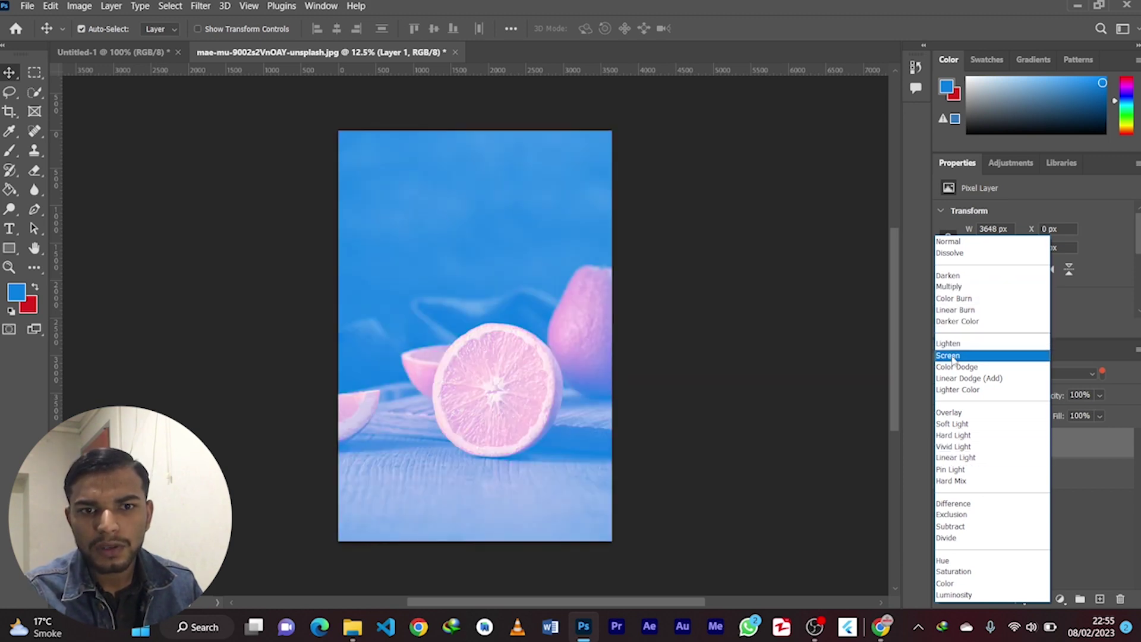
Apply the Hard Light blend mode to blue Layer 1
left_click(949, 436)
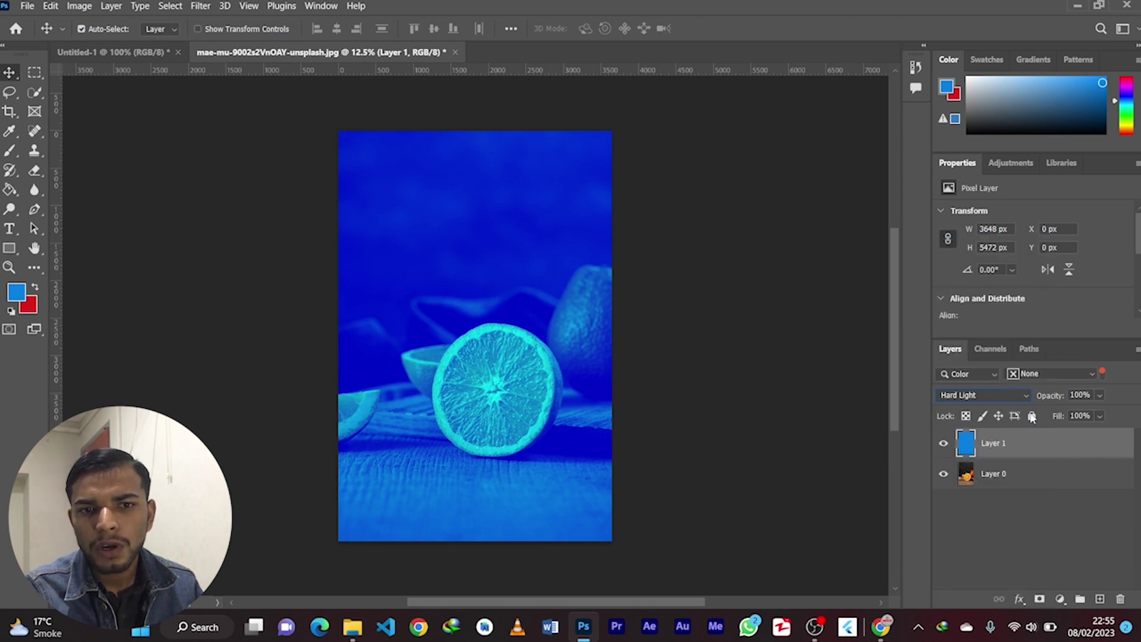